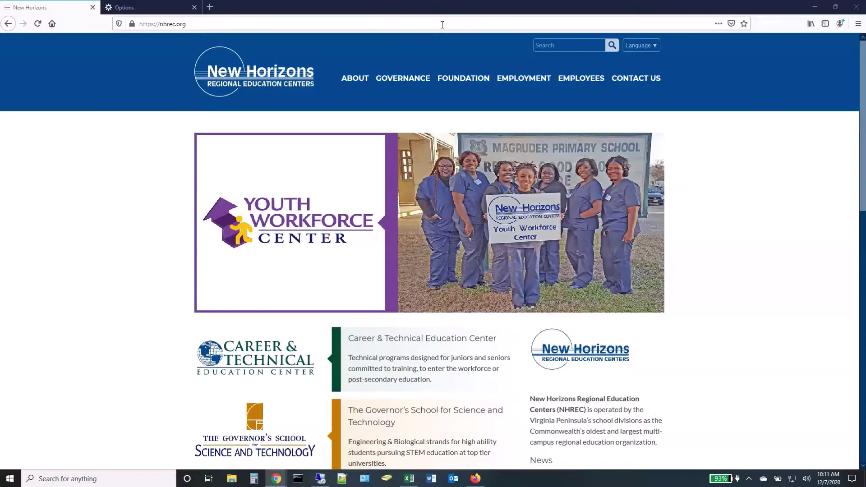
pyautogui.click(443, 21)
pyautogui.write('www.nh')
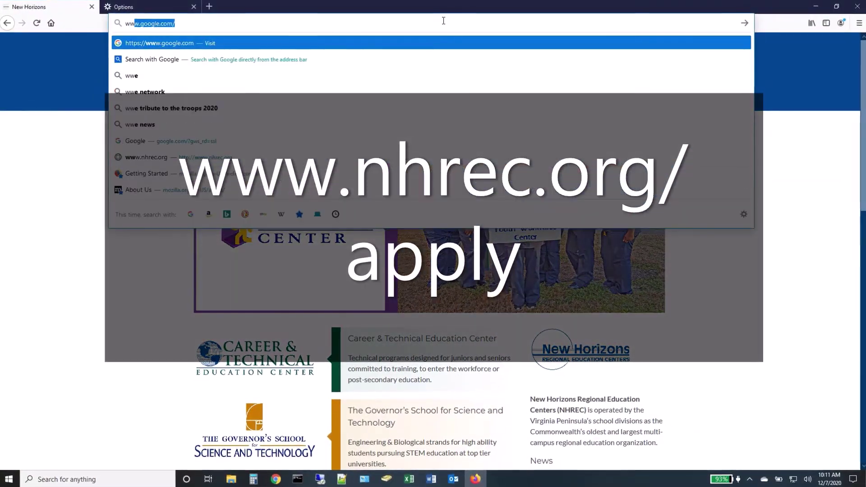
pyautogui.write('rec.org')
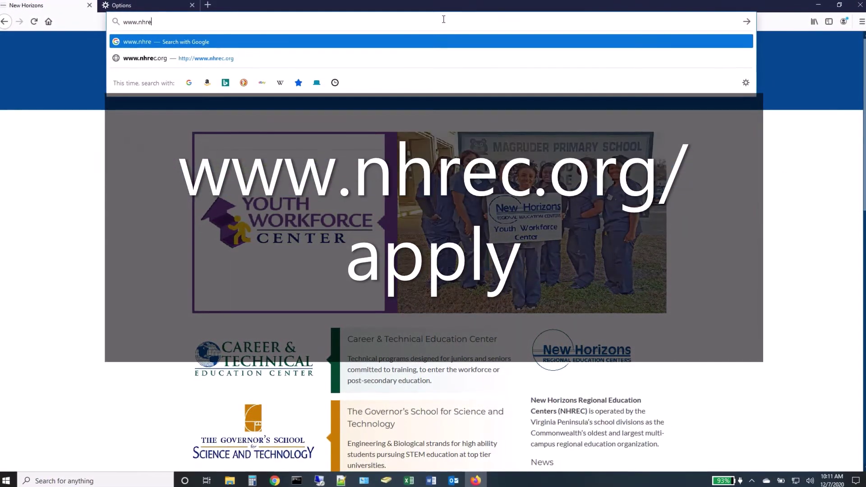
pyautogui.write('/apply')
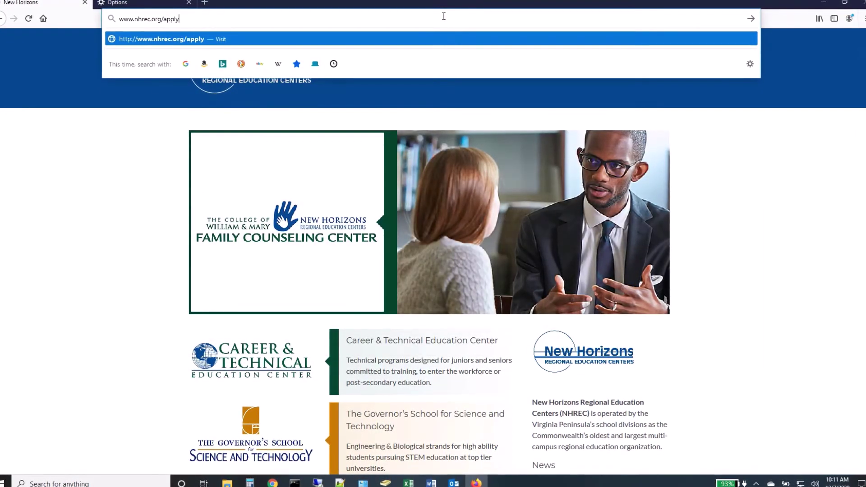
pyautogui.press('Return')
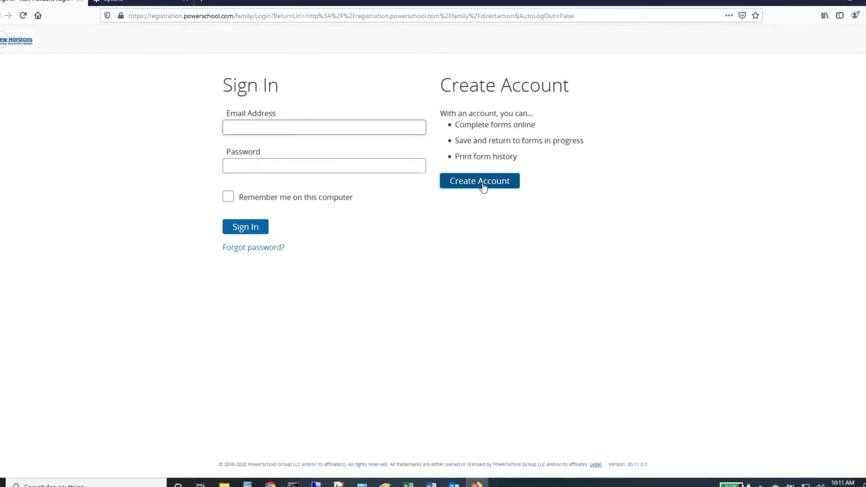
# - Start a new family account and scroll through the empty Create an Account form
pyautogui.click(483, 187)
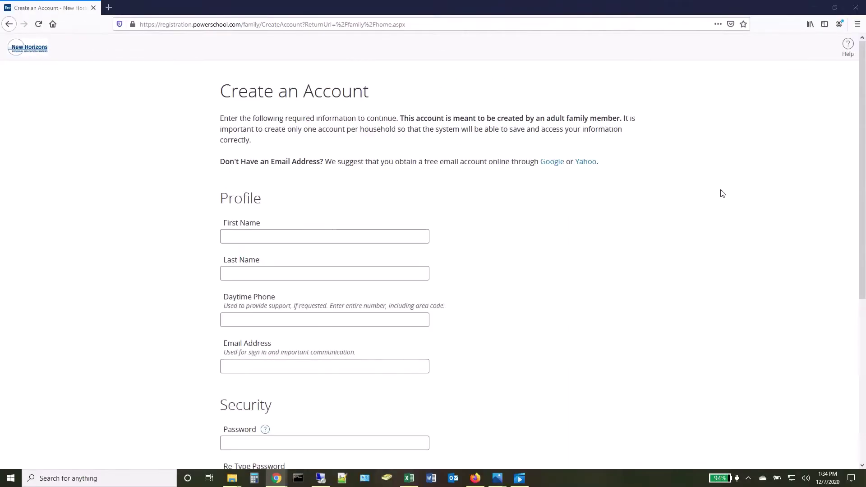
pyautogui.scroll(-3, 722, 194)
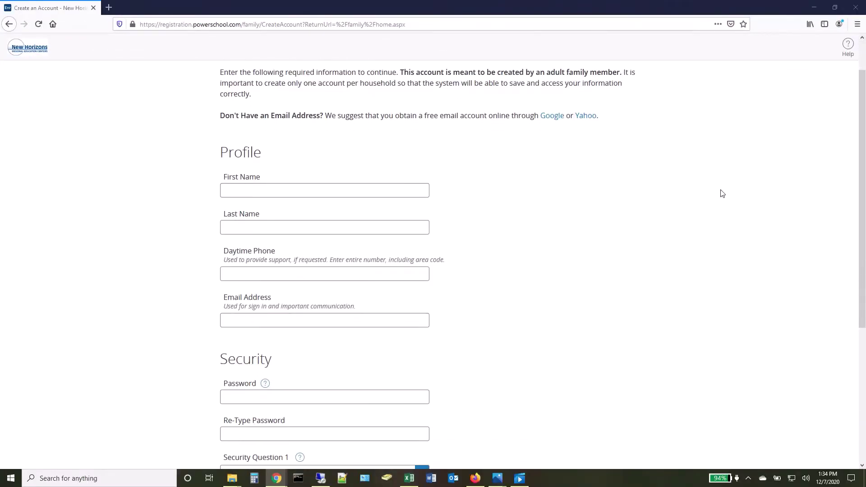
pyautogui.scroll(-2, 722, 194)
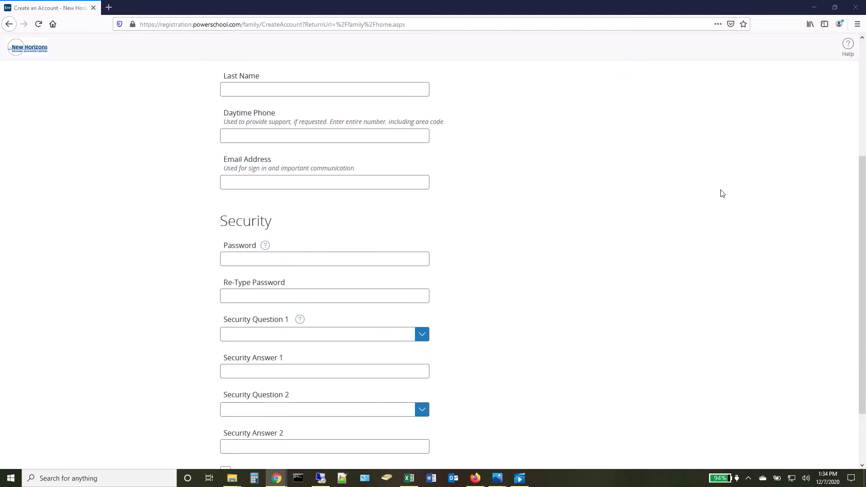
pyautogui.scroll(-1, 722, 193)
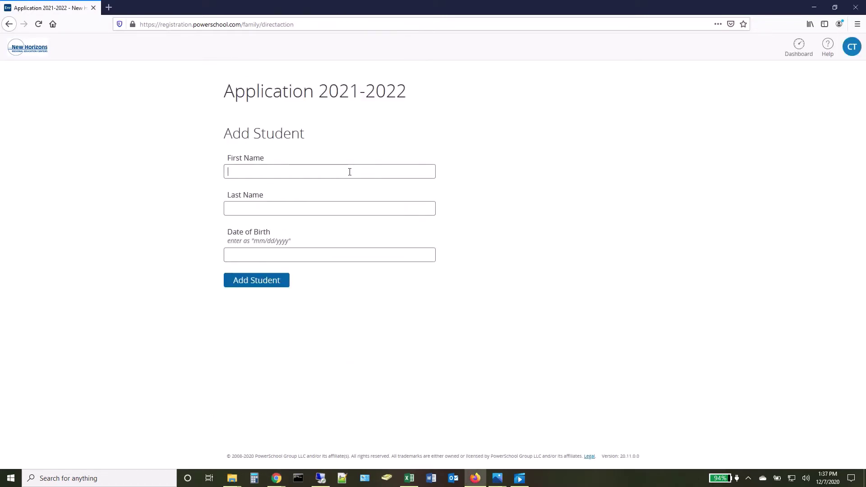
# - Enter the student's first and last name and a birth date of 01/03/2004
pyautogui.click(350, 172)
pyautogui.write('Joh')
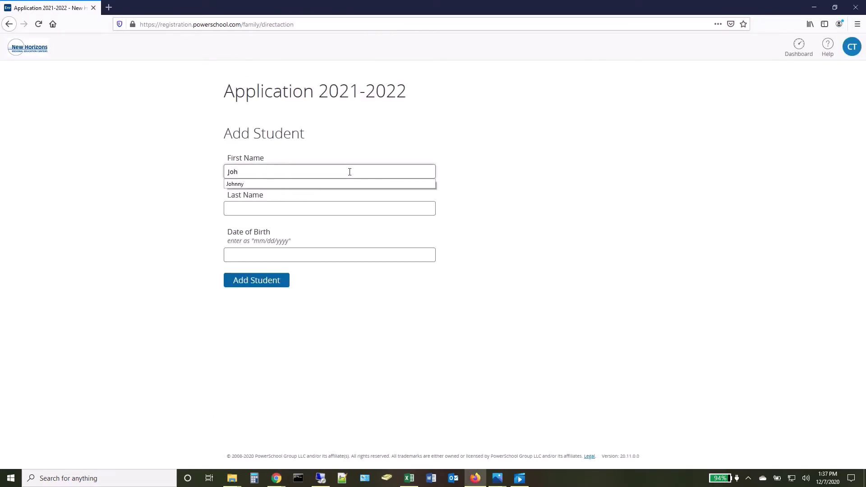
pyautogui.write('nny')
pyautogui.press('Tab')
pyautogui.write('Test')
pyautogui.press('Tab')
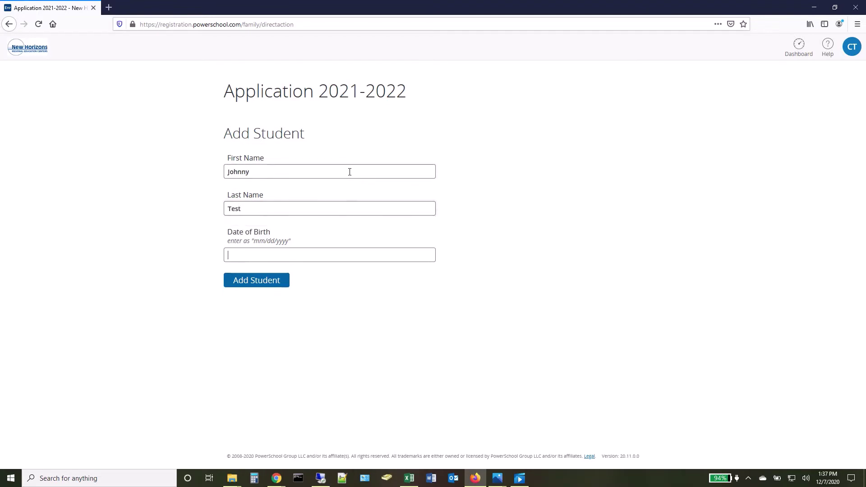
pyautogui.write('01')
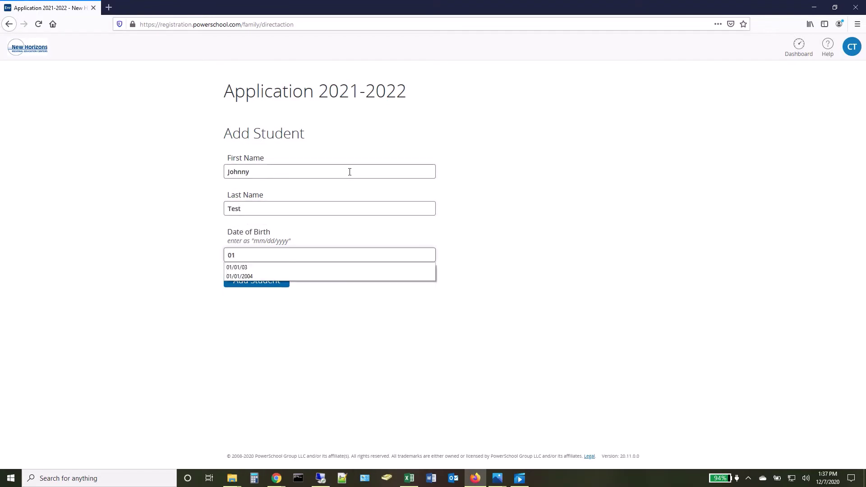
pyautogui.write('/03/')
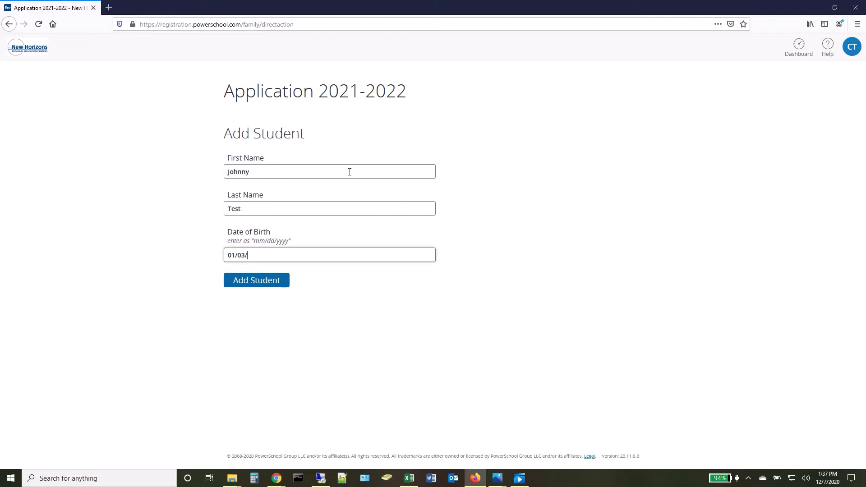
pyautogui.write('2004')
# - Add the student and choose Governor's School for Science and Technology as the application type
pyautogui.click(276, 283)
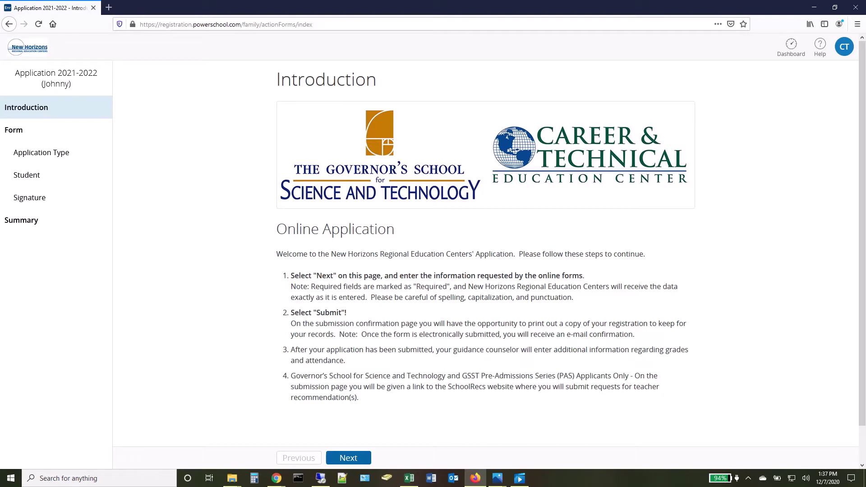
pyautogui.hotkey('alt', 'Tab')
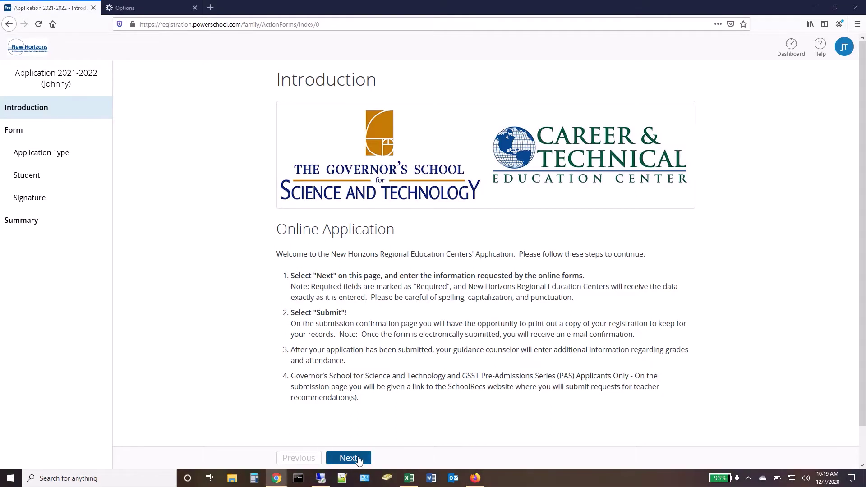
pyautogui.click(359, 458)
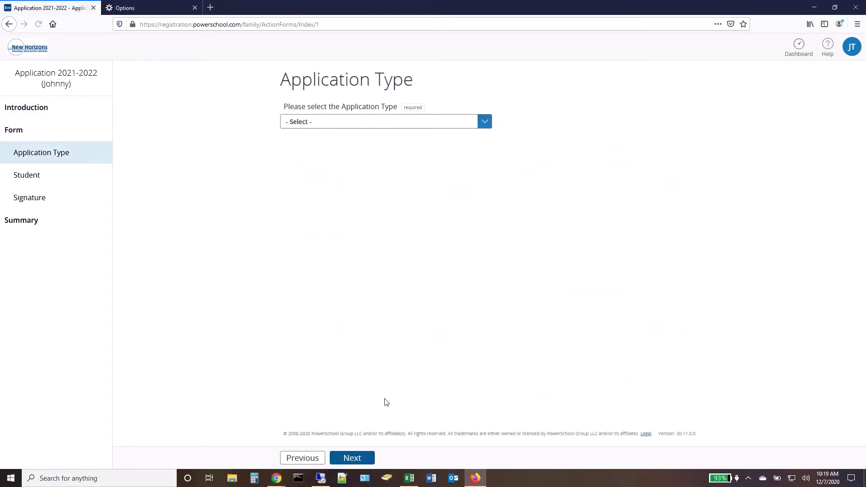
pyautogui.click(484, 122)
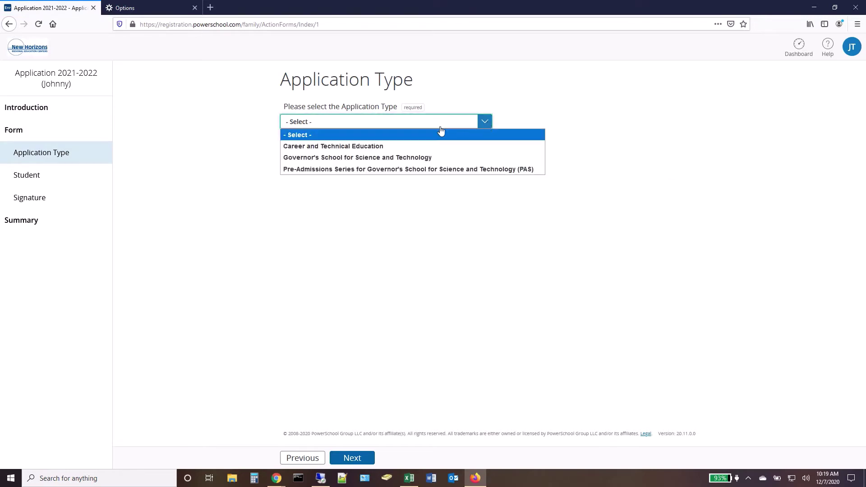
pyautogui.click(415, 159)
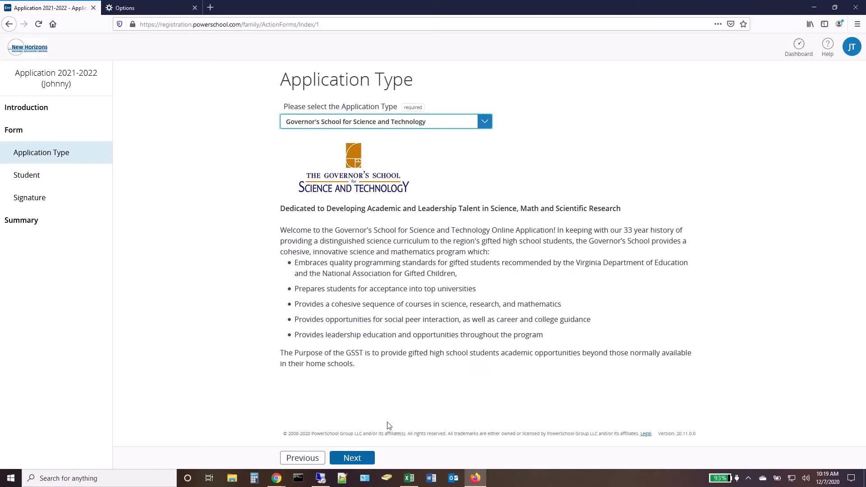
# - Go through the Student Information form on to the Electronic Signature page
pyautogui.click(357, 460)
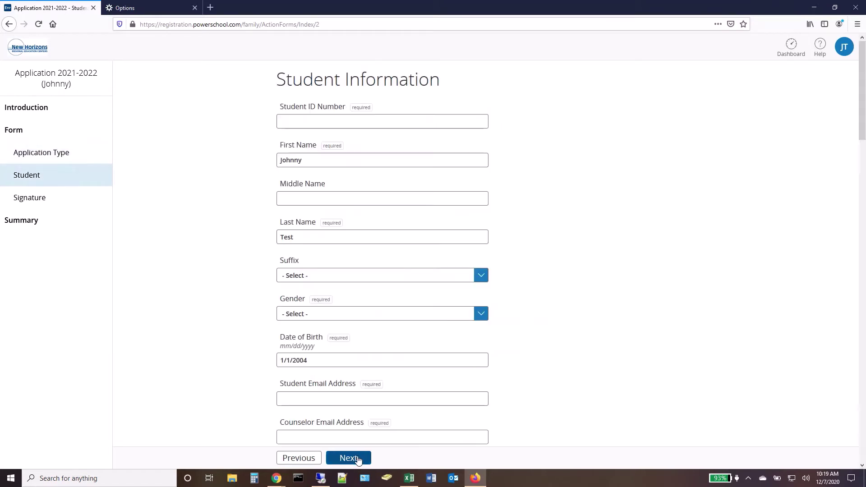
pyautogui.scroll(-2, 533, 135)
pyautogui.scroll(-5, 533, 135)
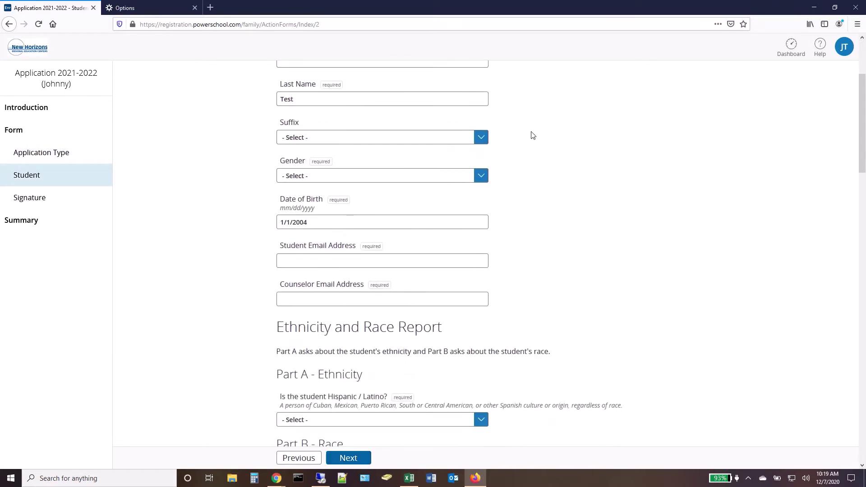
pyautogui.scroll(-5, 534, 136)
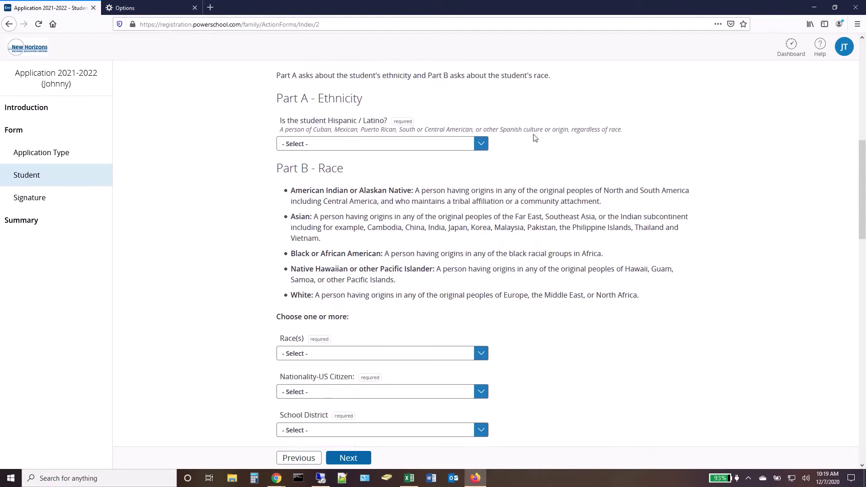
pyautogui.scroll(-5, 534, 135)
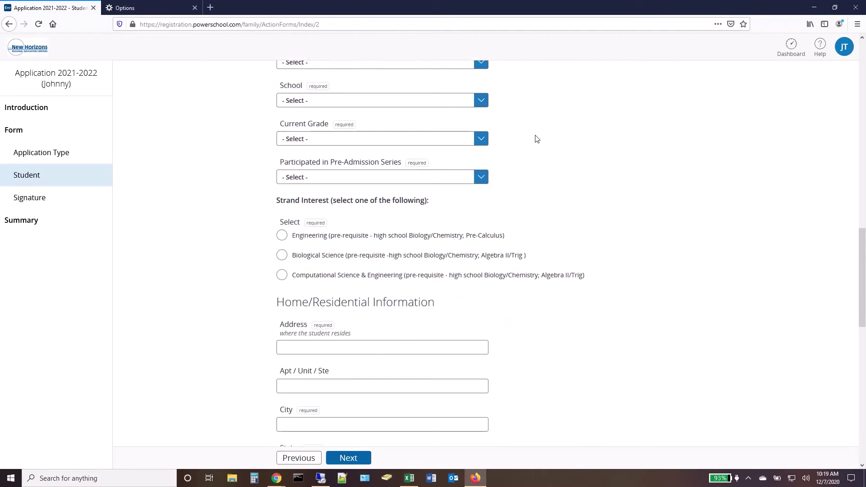
pyautogui.scroll(-4, 537, 138)
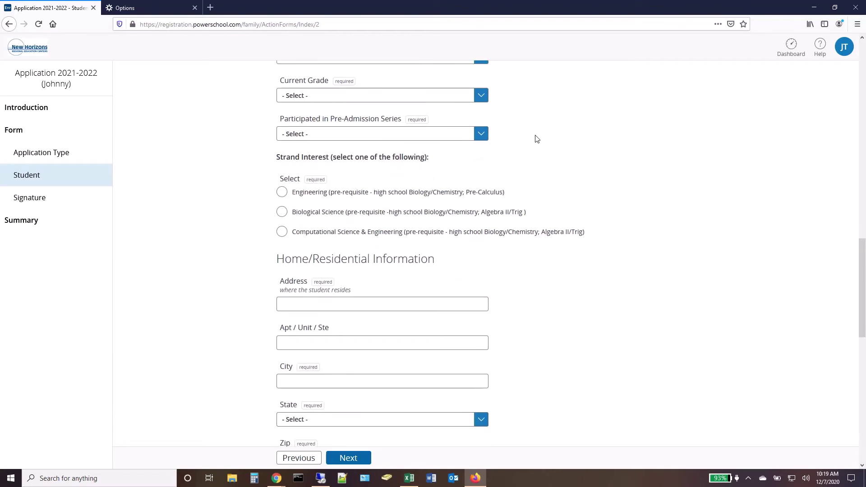
pyautogui.scroll(-4, 535, 139)
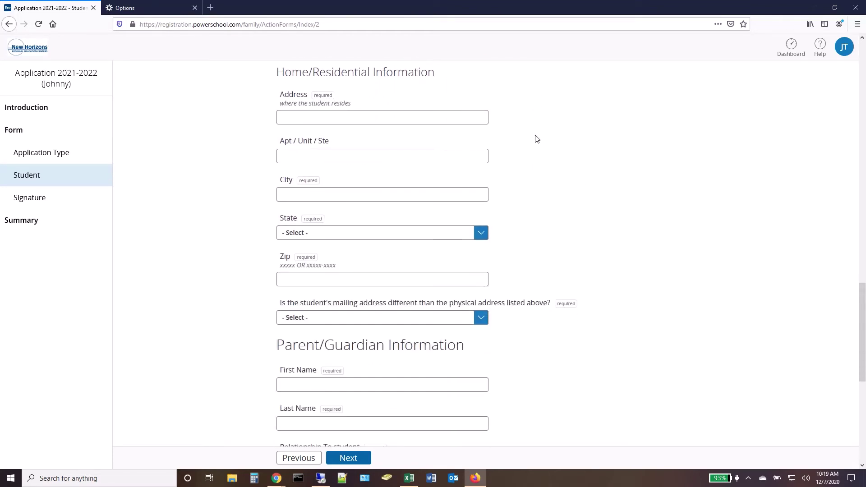
pyautogui.scroll(-4, 536, 139)
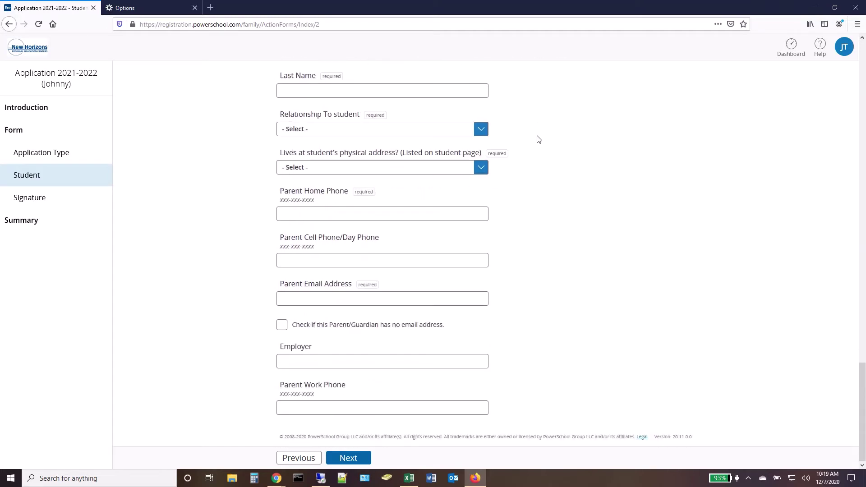
pyautogui.click(359, 460)
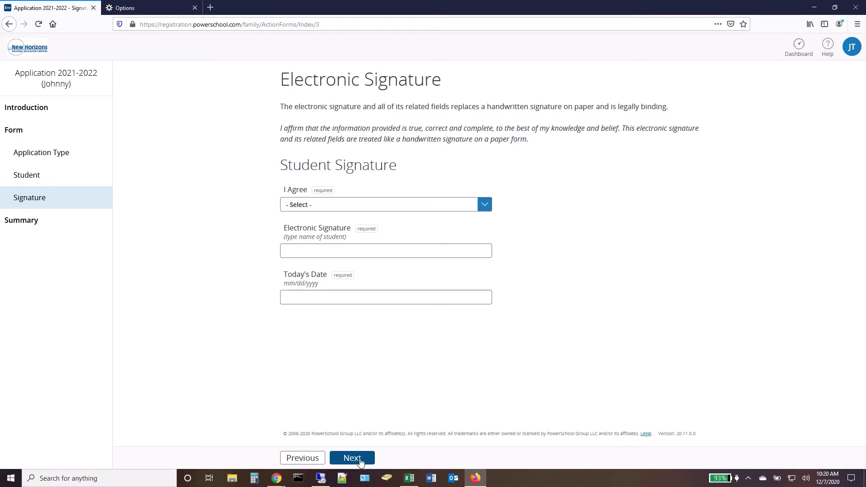
# - Advance to the Summary page showing Application Type, Student and Signature complete
pyautogui.click(360, 459)
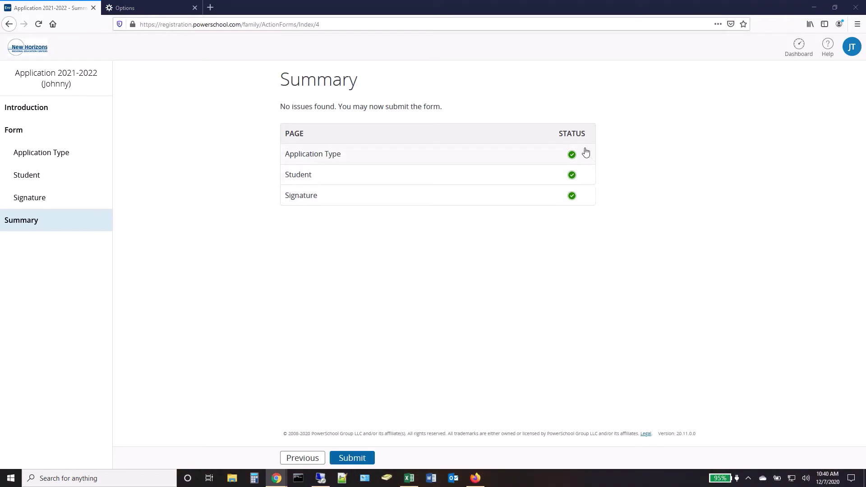
# - Submit the 2021-2022 application from the Summary page
pyautogui.click(353, 458)
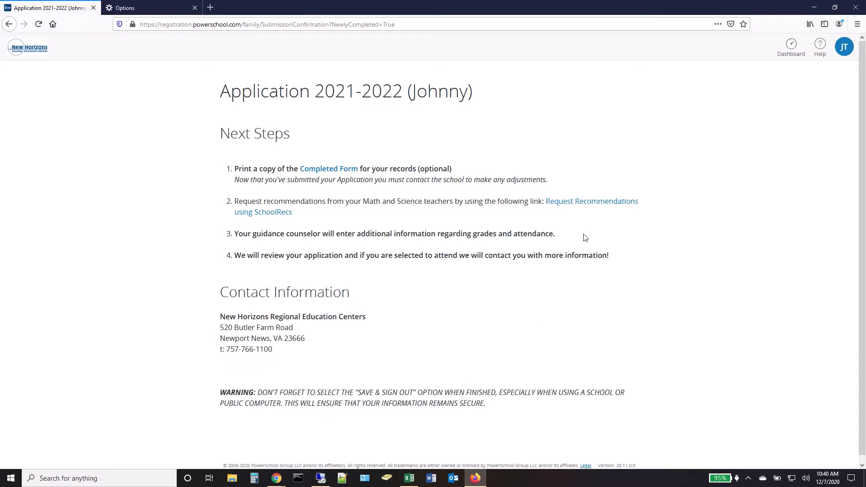
# - Open SchoolRecs and sign in using the saved e-mail address and password
pyautogui.click(596, 207)
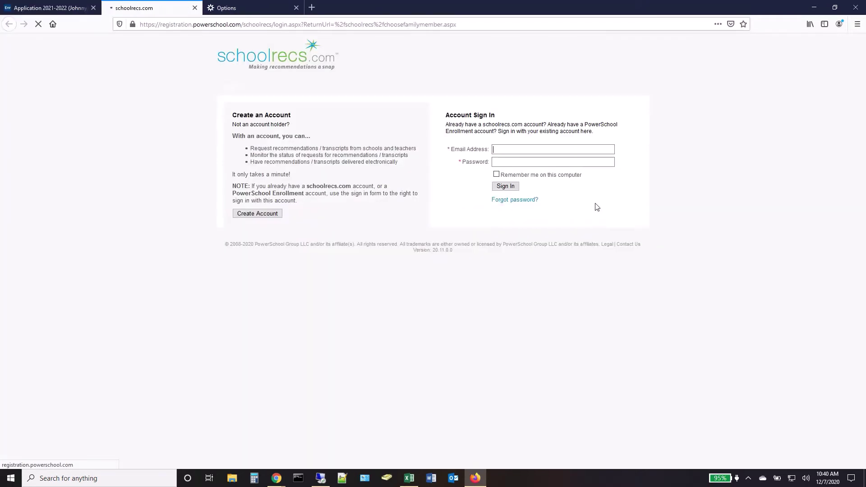
pyautogui.click(609, 151)
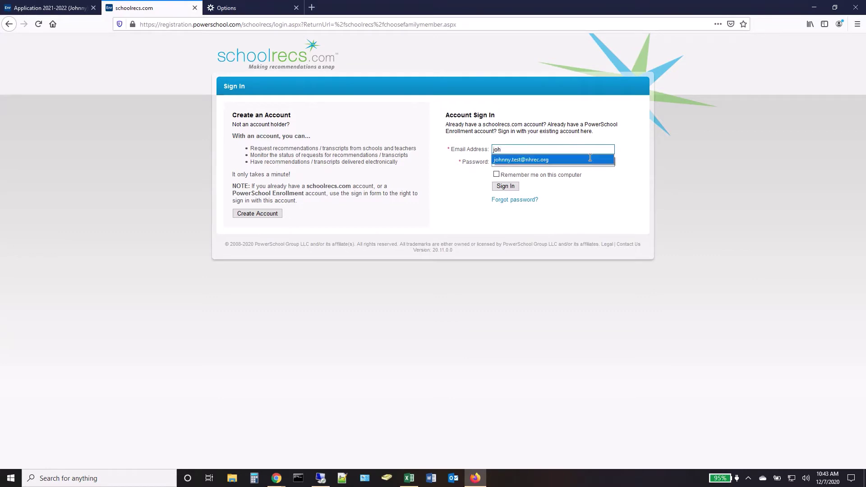
pyautogui.click(592, 160)
pyautogui.click(588, 161)
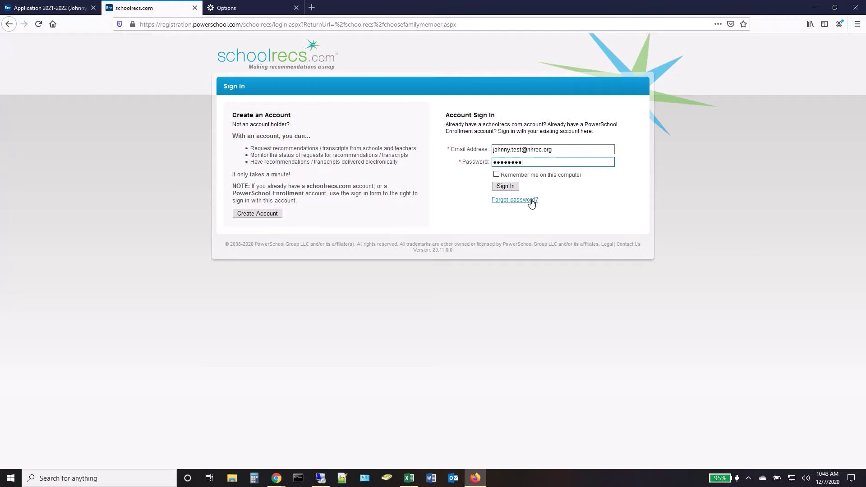
pyautogui.click(513, 189)
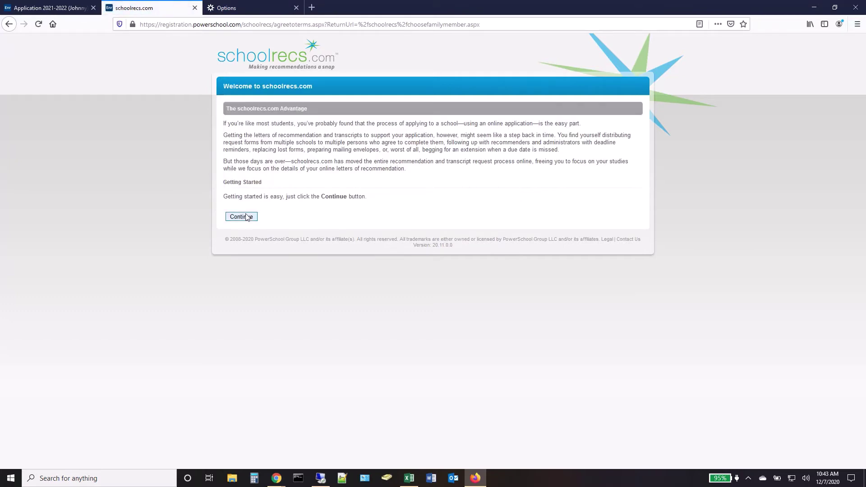
# - Select the student and add both the Math and Science Teacher Recommendation forms
pyautogui.click(242, 218)
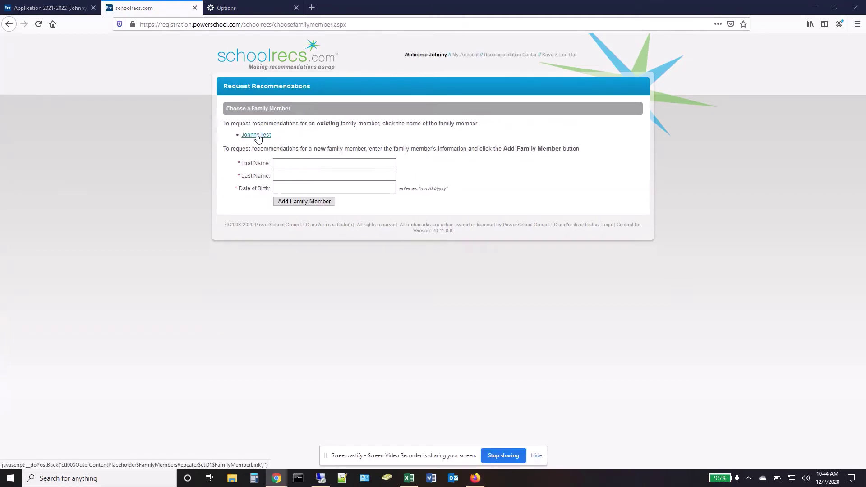
pyautogui.click(257, 136)
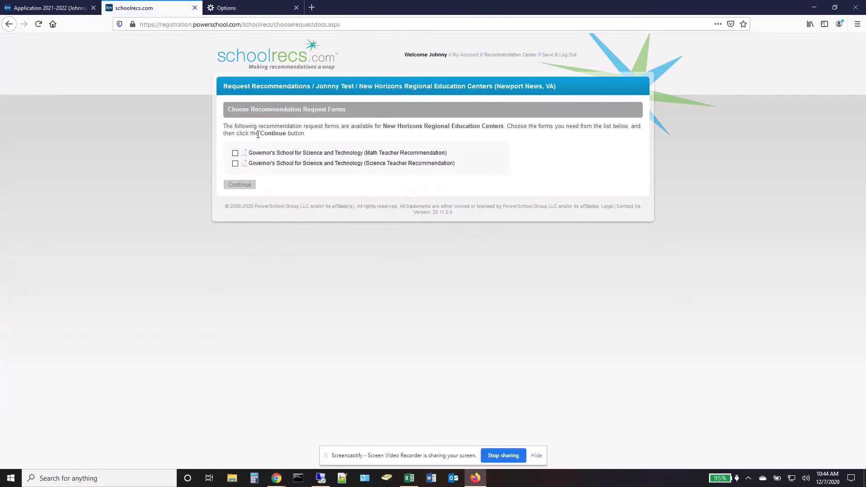
pyautogui.click(235, 152)
pyautogui.click(235, 163)
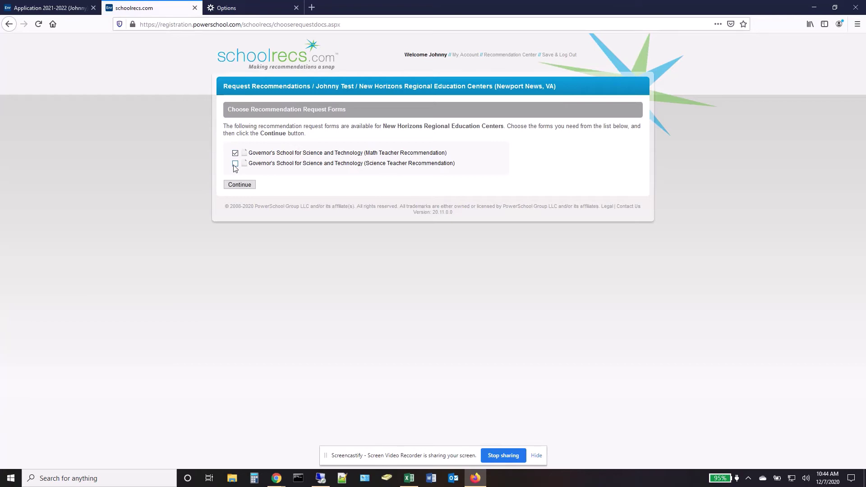
pyautogui.click(242, 186)
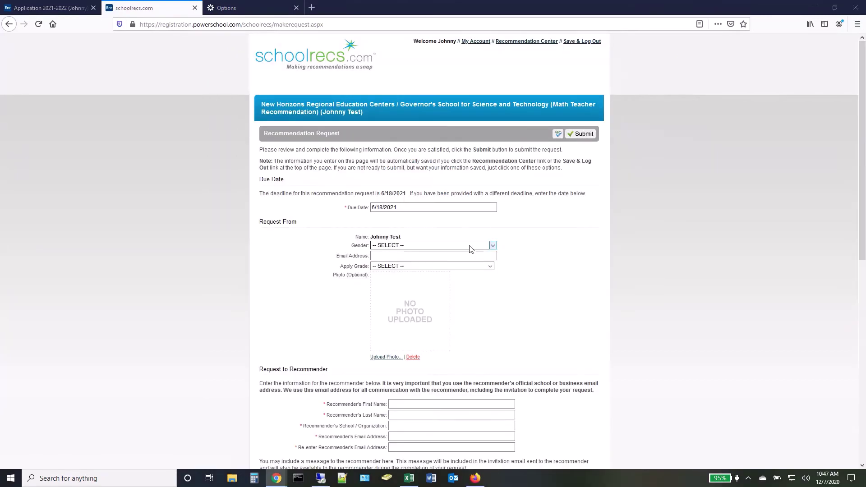
# - Set gender to Male, autofill the student's e-mail, and choose Apply Grade 10
pyautogui.click(468, 248)
pyautogui.click(464, 275)
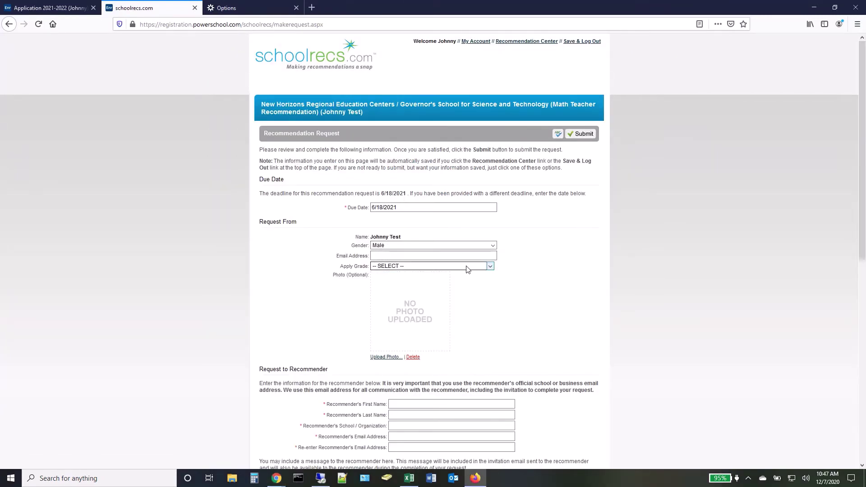
pyautogui.write('jo')
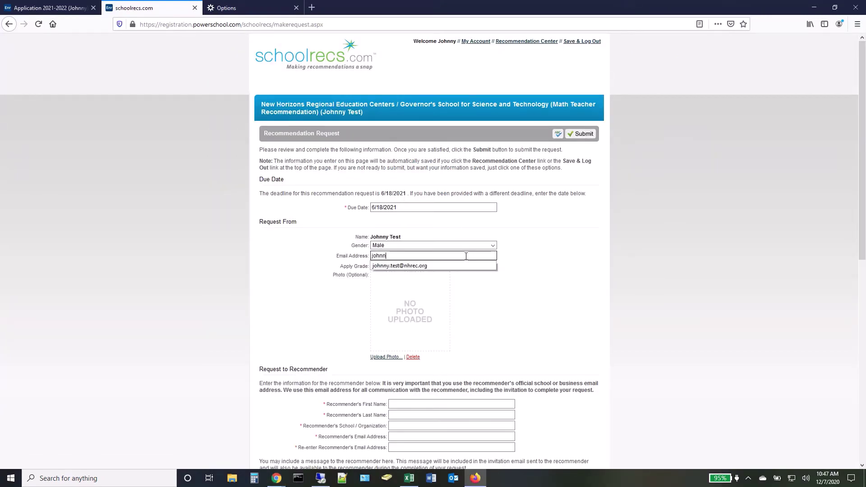
pyautogui.write('hn')
pyautogui.click(451, 266)
pyautogui.click(451, 267)
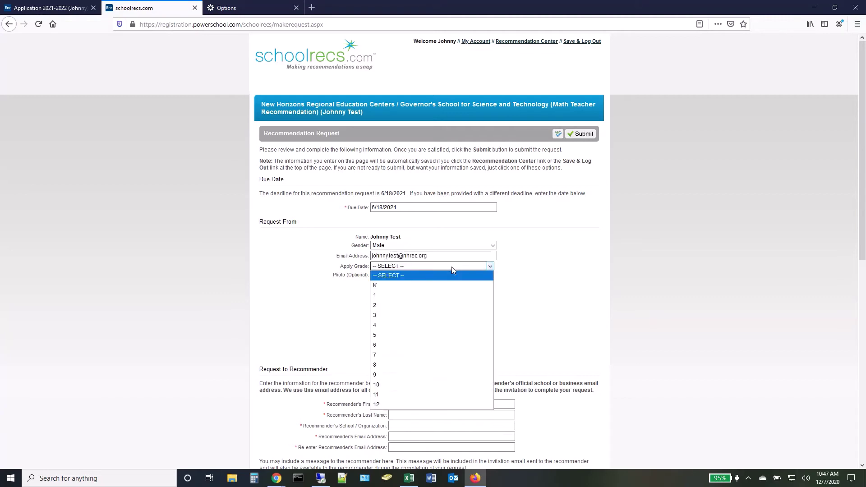
pyautogui.click(431, 384)
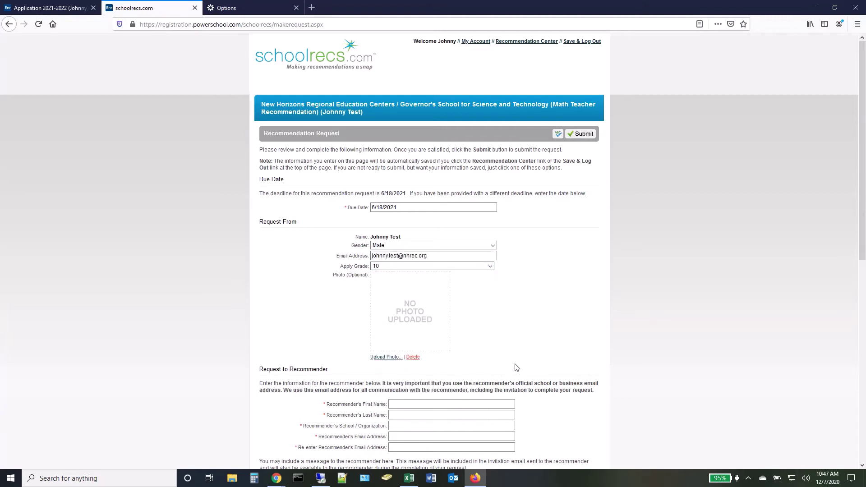
# - Fill in the recommender's name, Bruton High School, e-mail and a thank-you message
pyautogui.scroll(-1, 515, 361)
pyautogui.scroll(-2, 507, 357)
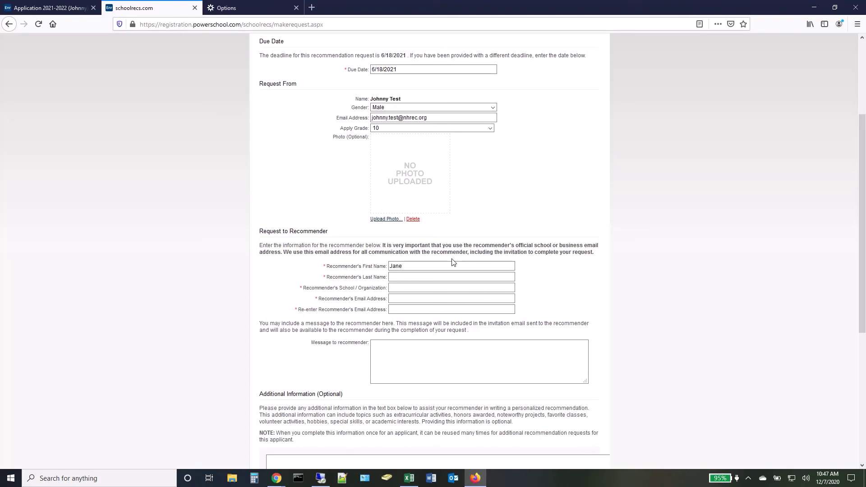
pyautogui.press('Tab')
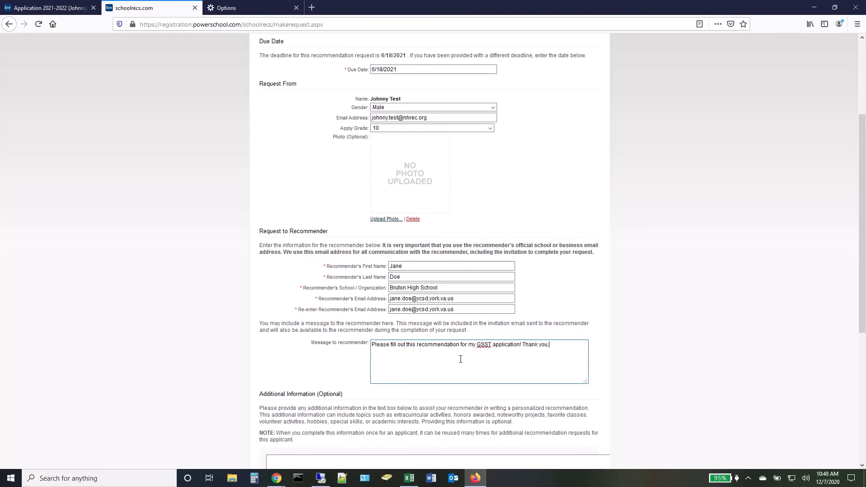
pyautogui.scroll(-3, 676, 362)
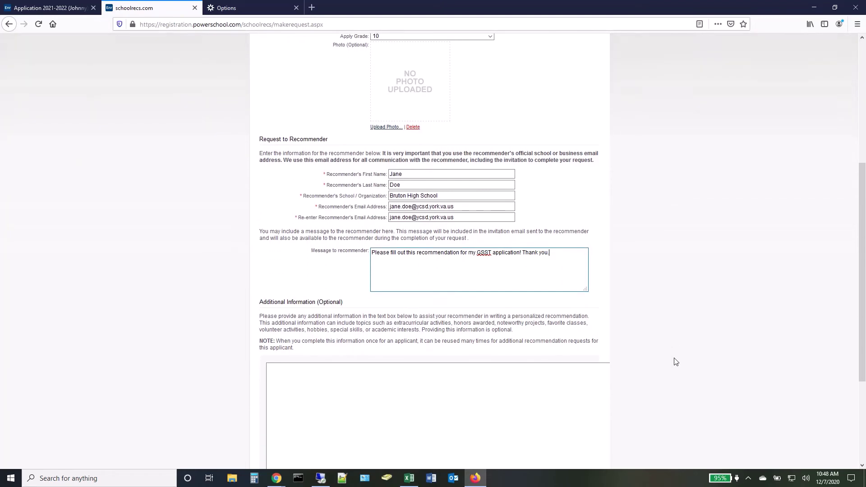
pyautogui.scroll(-3, 675, 362)
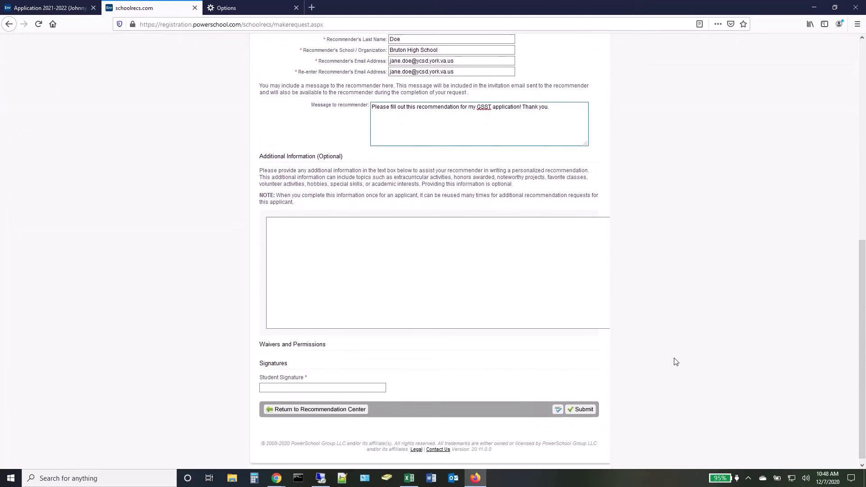
# - Sign with the student's name and submit the math recommendation request
pyautogui.click(364, 383)
pyautogui.click(364, 382)
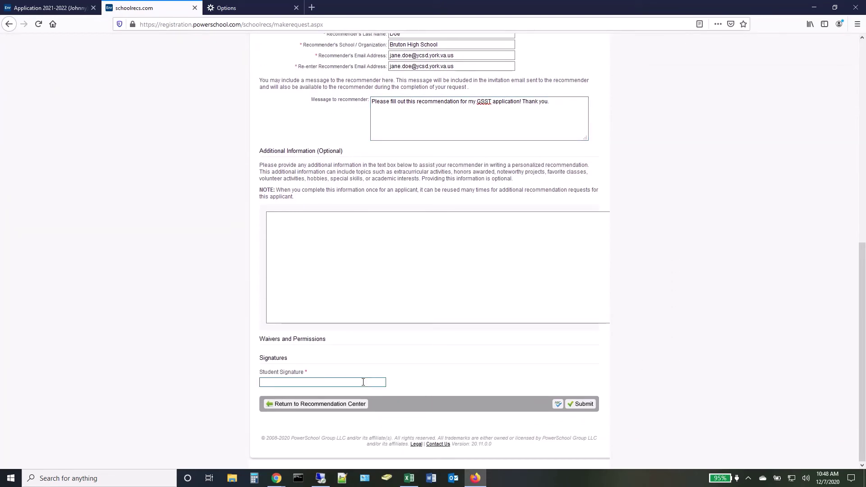
pyautogui.write('Johnny Test')
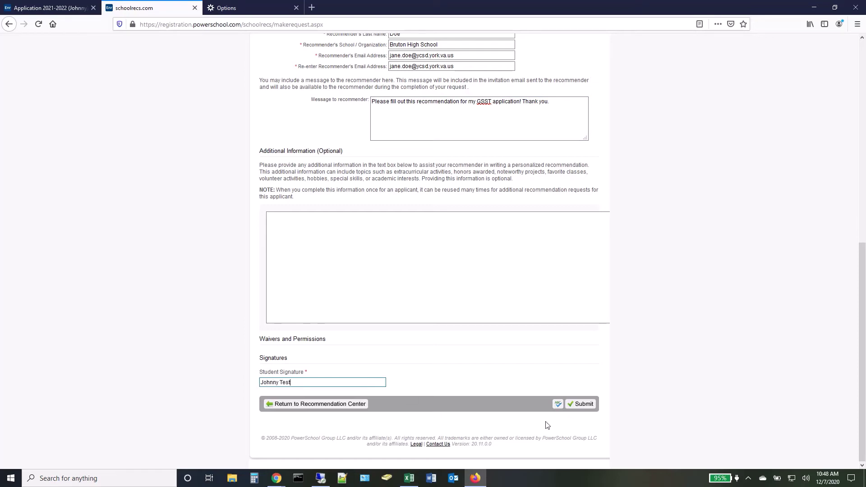
pyautogui.click(581, 404)
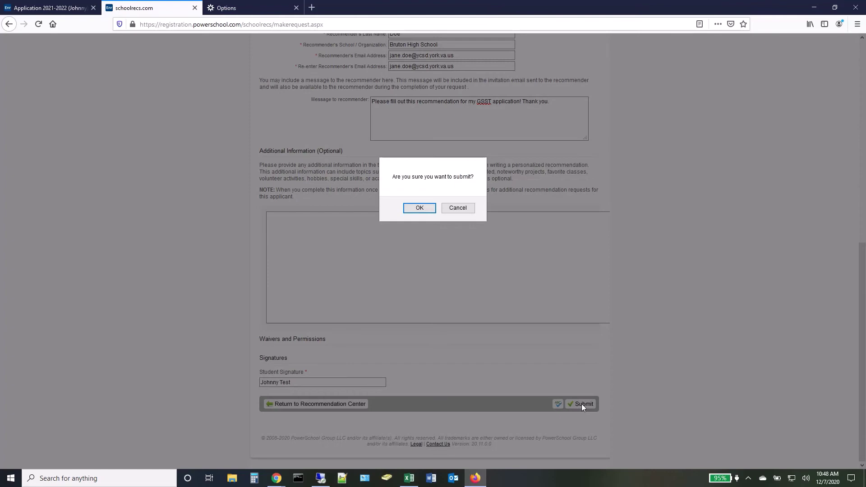
# - Confirm the request submission and go back to the Recommendation Center listing both requests
pyautogui.click(430, 209)
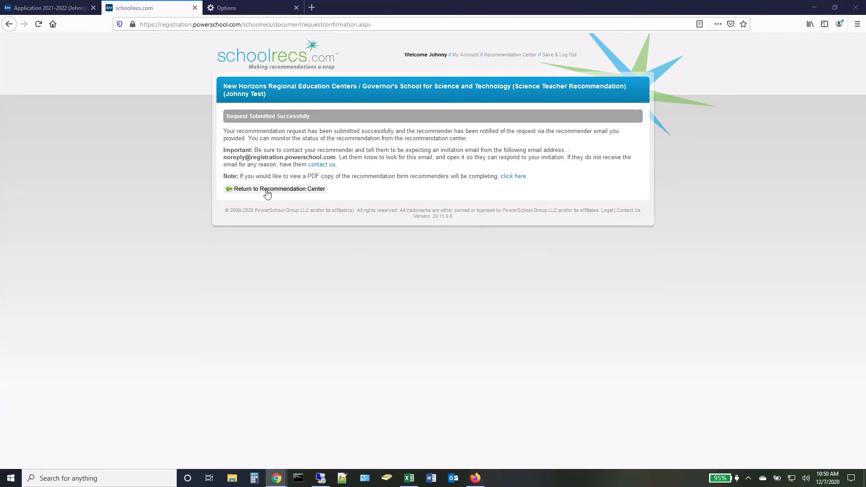
pyautogui.click(266, 191)
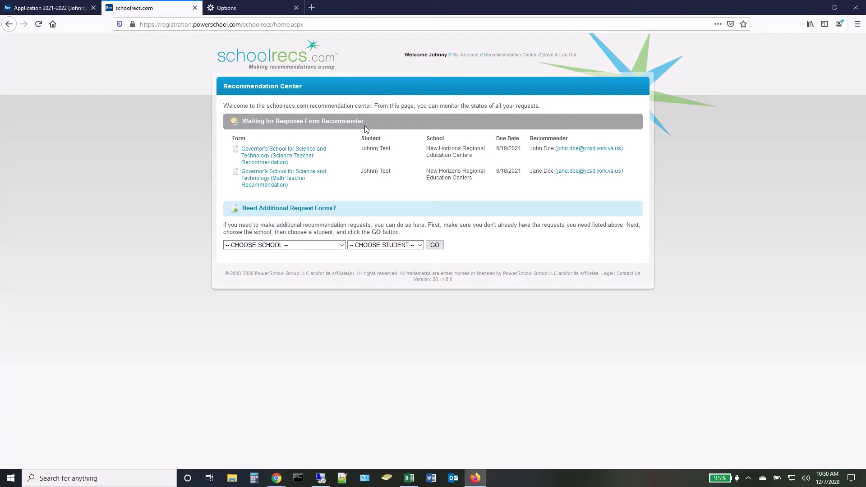
# - Load request forms for New Horizons Regional Education Centers and the student, then switch browsers
pyautogui.click(342, 246)
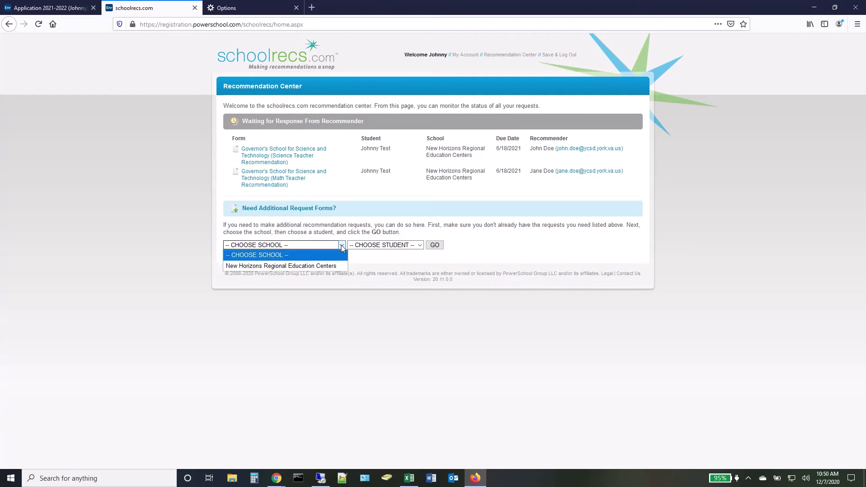
pyautogui.click(340, 264)
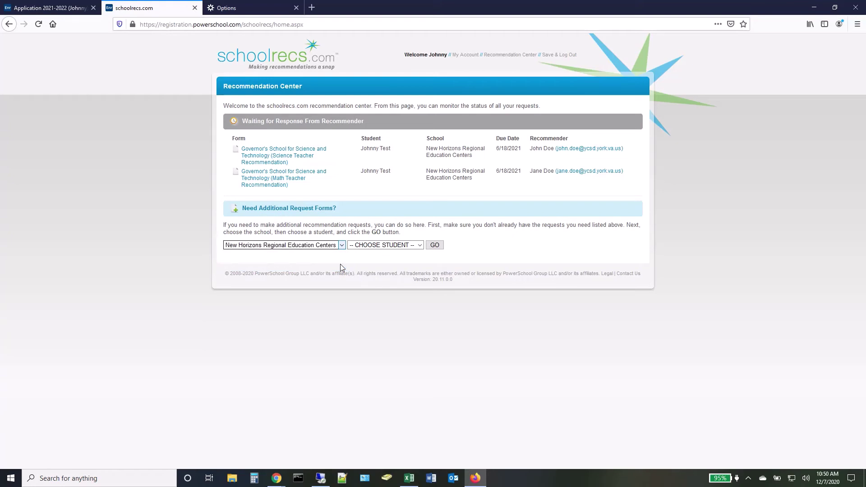
pyautogui.click(396, 246)
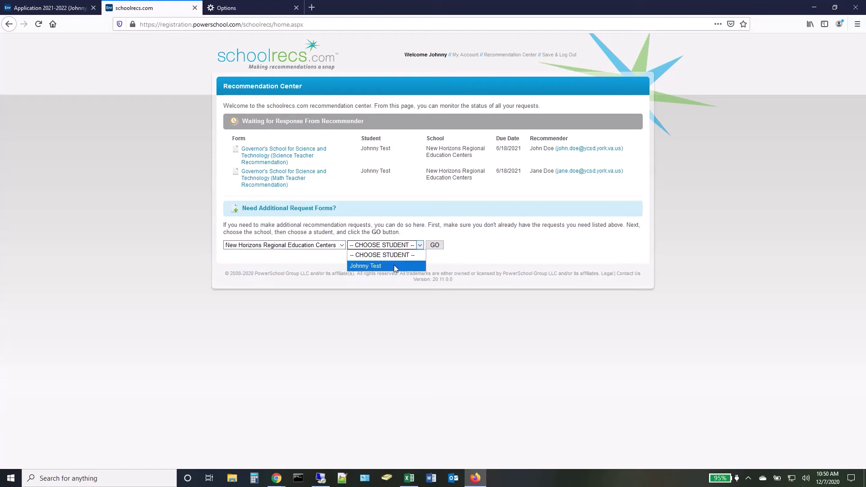
pyautogui.click(394, 266)
pyautogui.click(435, 245)
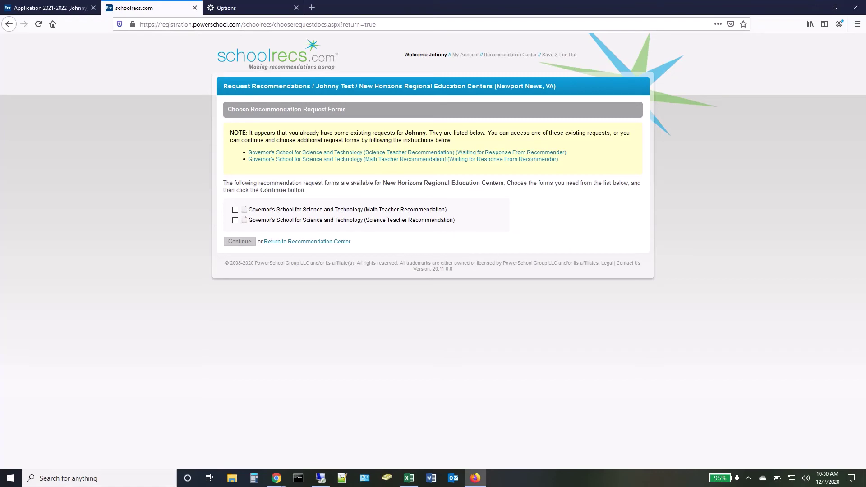
pyautogui.click(276, 478)
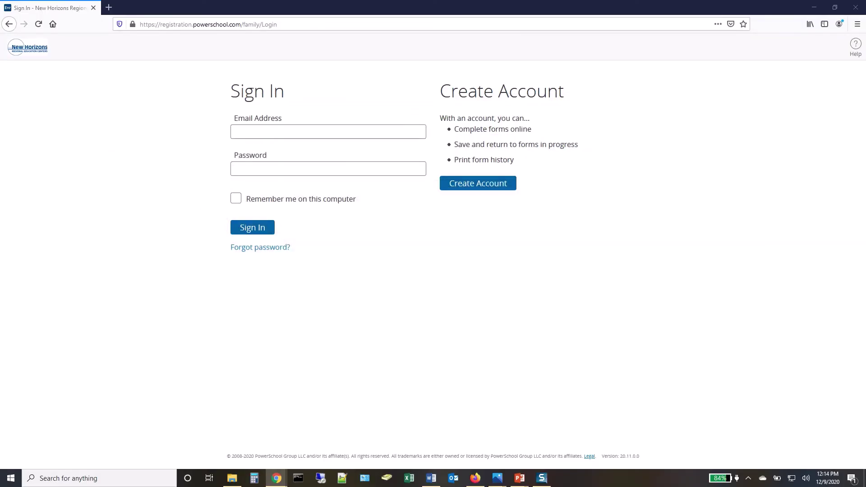
# - Sign in to PowerSchool Enrollment using the saved e-mail and the account password
pyautogui.click(343, 129)
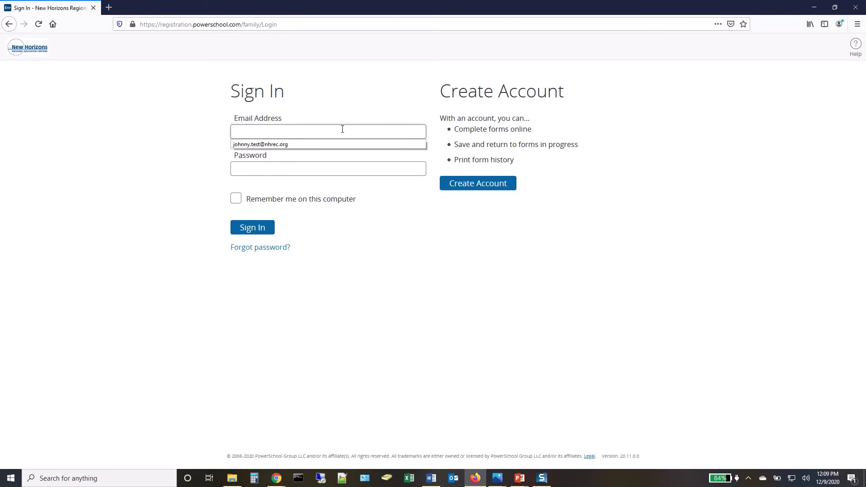
pyautogui.click(300, 144)
pyautogui.click(296, 169)
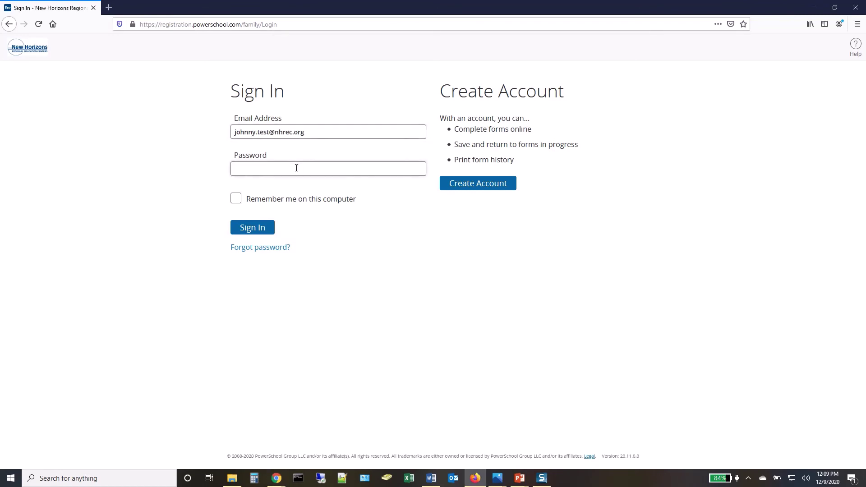
pyautogui.write('•••••••')
pyautogui.press('Return')
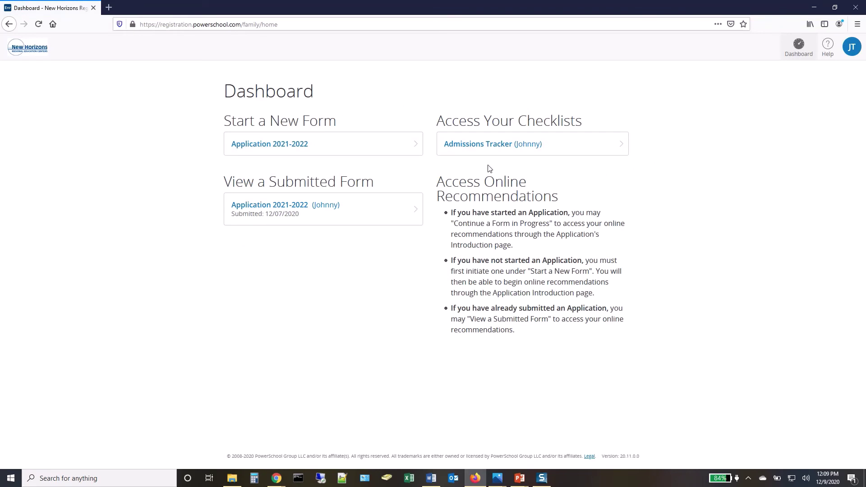
# - Review the Admissions Tracker checklist, then open the submitted Application 2021-2022 from the Dashboard
pyautogui.click(504, 149)
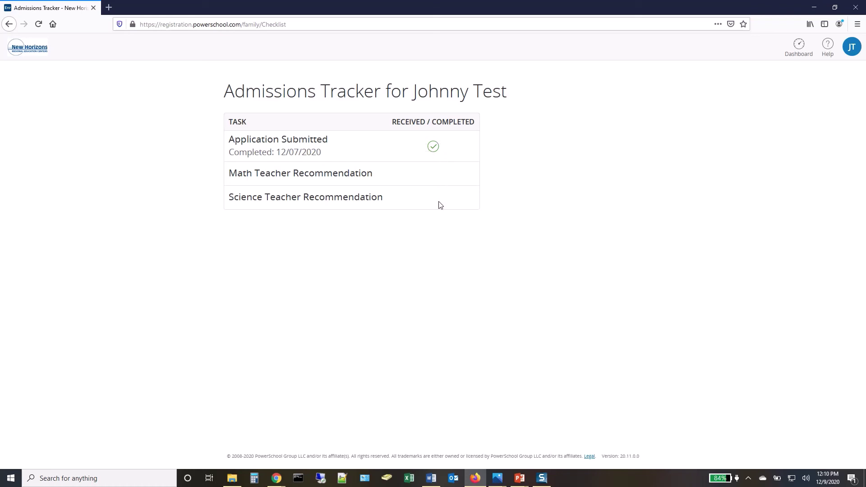
pyautogui.click(799, 51)
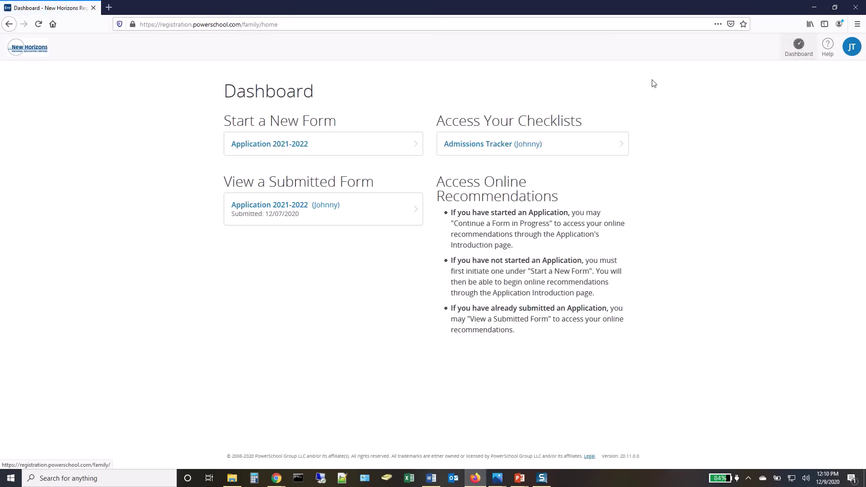
pyautogui.click(378, 221)
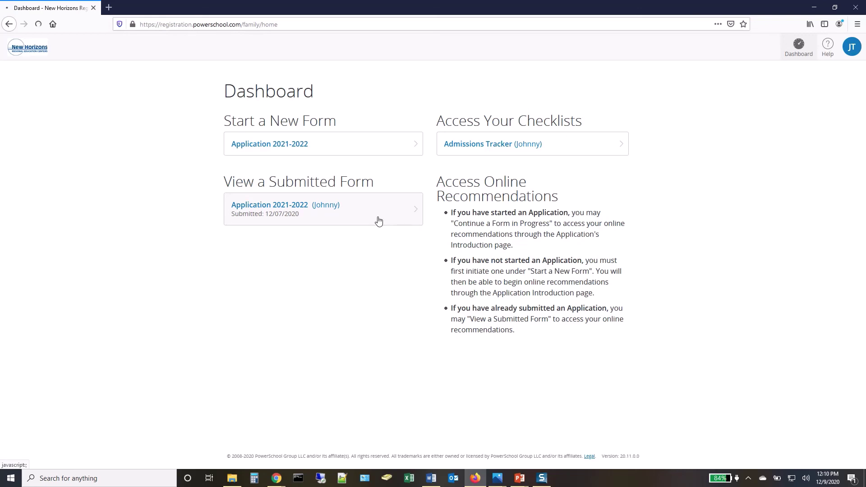